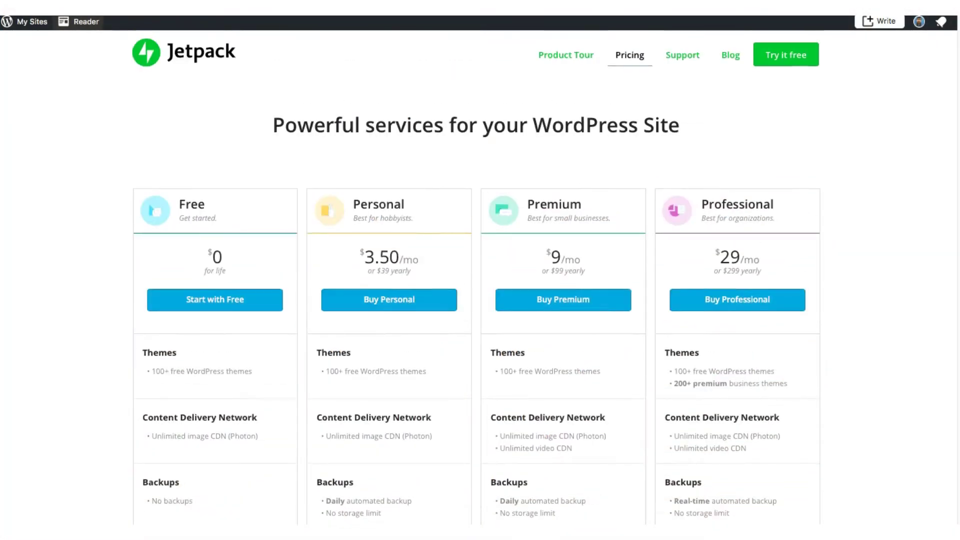
{"action": "scroll", "coordinate": [476, 275], "scroll_direction": "down", "scroll_amount": 2}
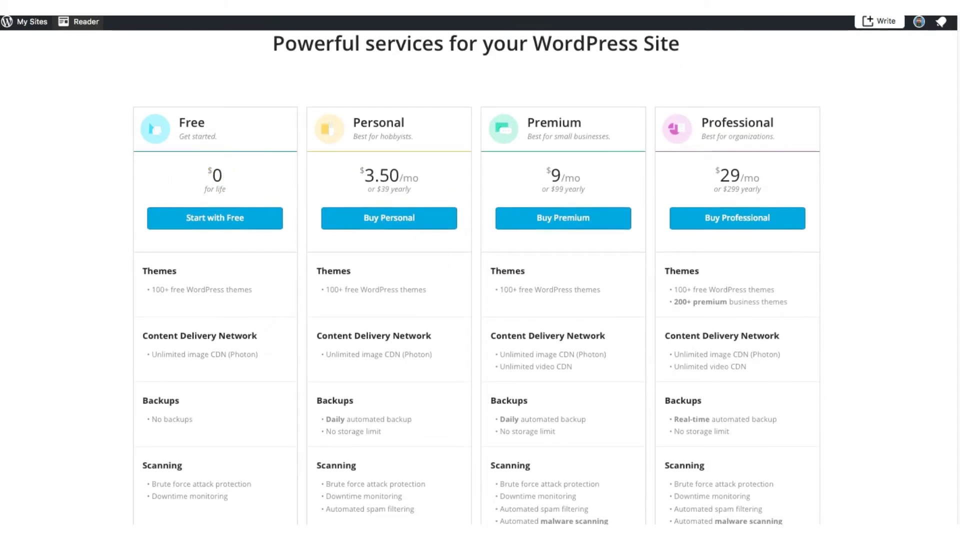
{"action": "scroll", "coordinate": [547, 354], "scroll_direction": "down", "scroll_amount": 3}
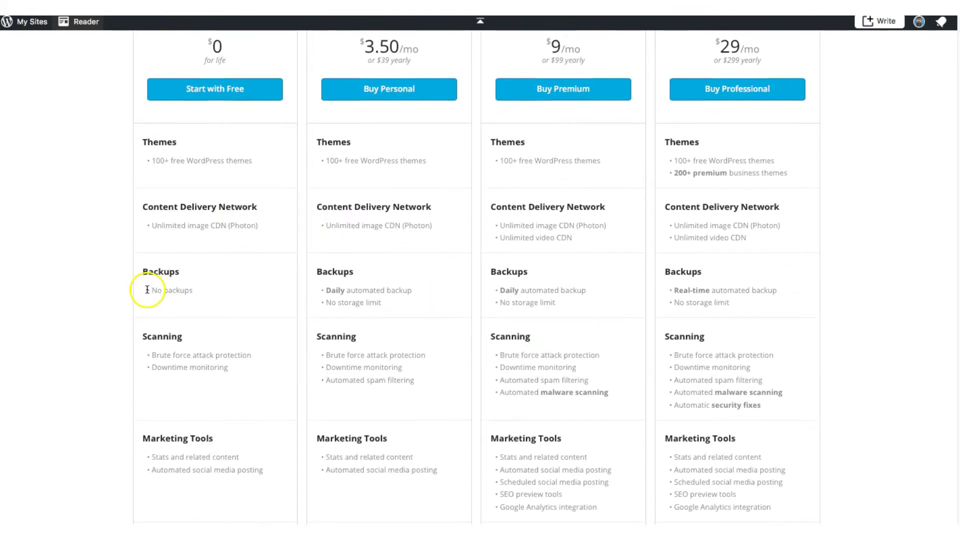
{"action": "left_click_drag", "start_coordinate": [147, 291], "coordinate": [199, 291]}
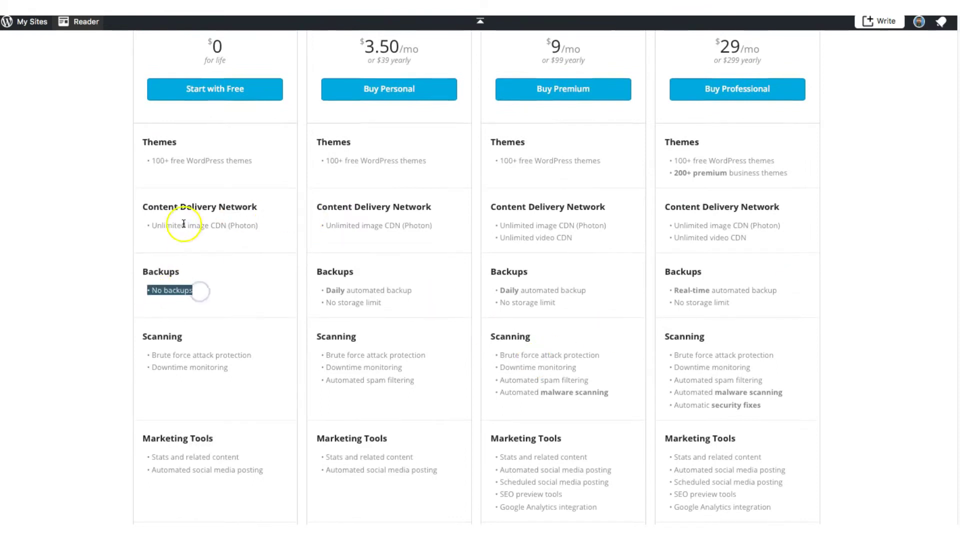
{"action": "triple_click", "coordinate": [151, 226]}
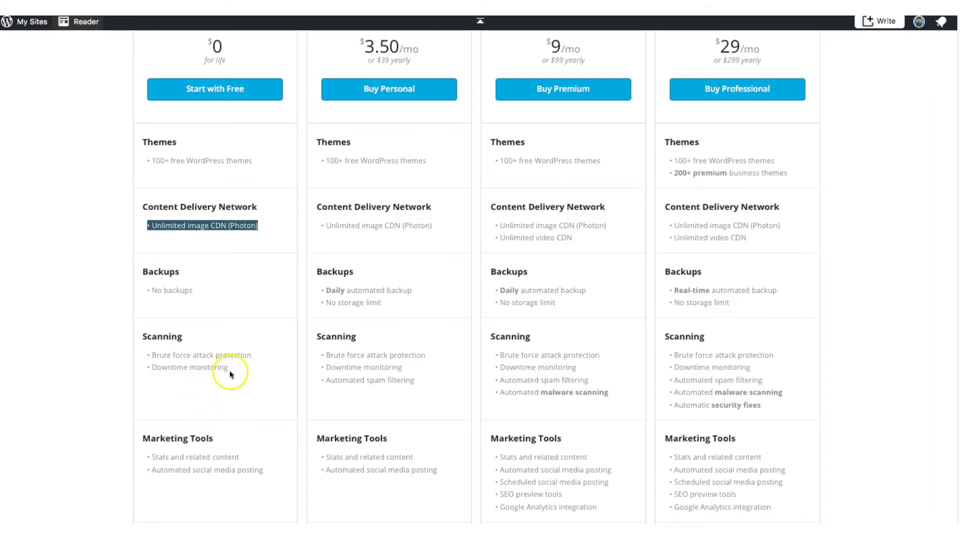
{"action": "left_click_drag", "start_coordinate": [230, 368], "coordinate": [146, 354]}
{"action": "left_click", "coordinate": [147, 353]}
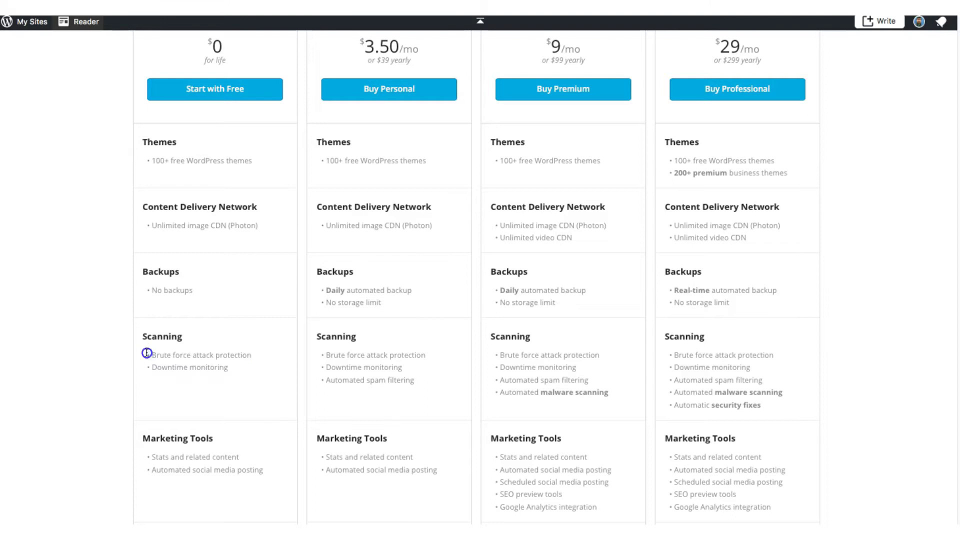
{"action": "left_click", "coordinate": [249, 364]}
{"action": "left_click_drag", "start_coordinate": [228, 369], "coordinate": [144, 349]}
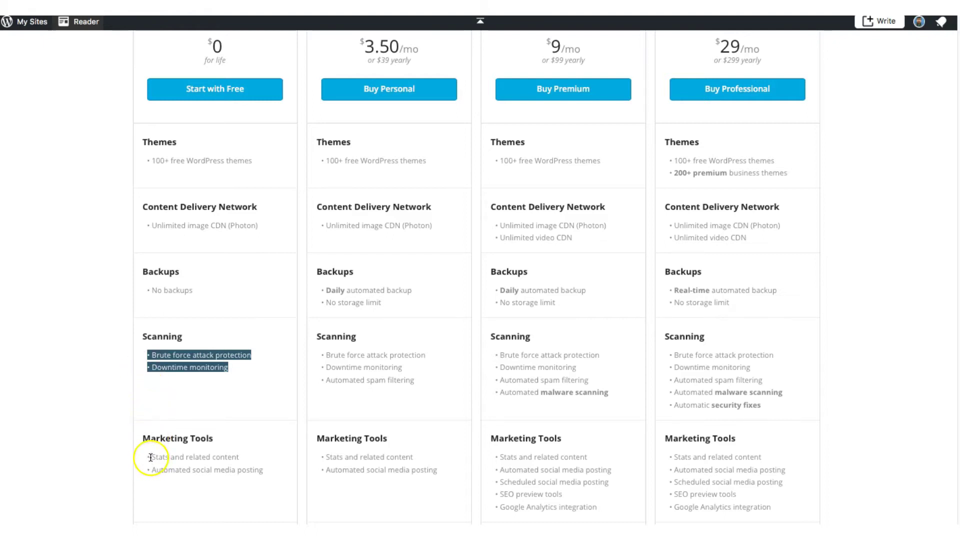
{"action": "left_click_drag", "start_coordinate": [150, 458], "coordinate": [263, 459]}
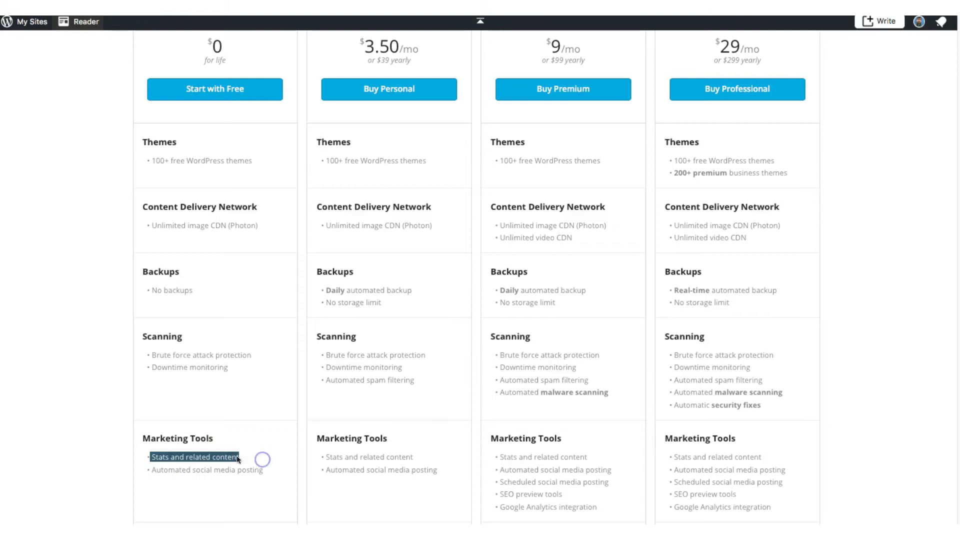
{"action": "triple_click", "coordinate": [148, 456]}
{"action": "triple_click", "coordinate": [160, 457]}
{"action": "double_click", "coordinate": [161, 457]}
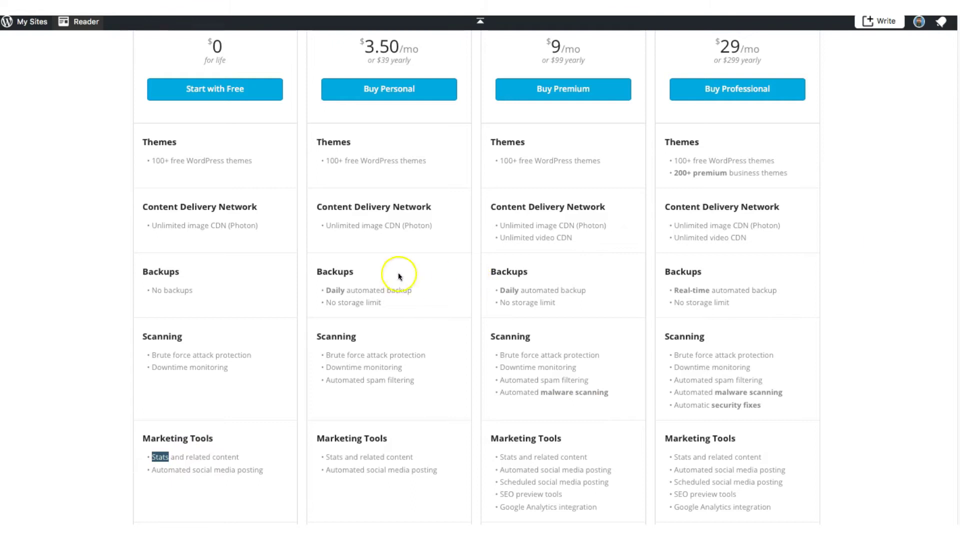
{"action": "scroll", "coordinate": [650, 250], "scroll_direction": "up", "scroll_amount": 3}
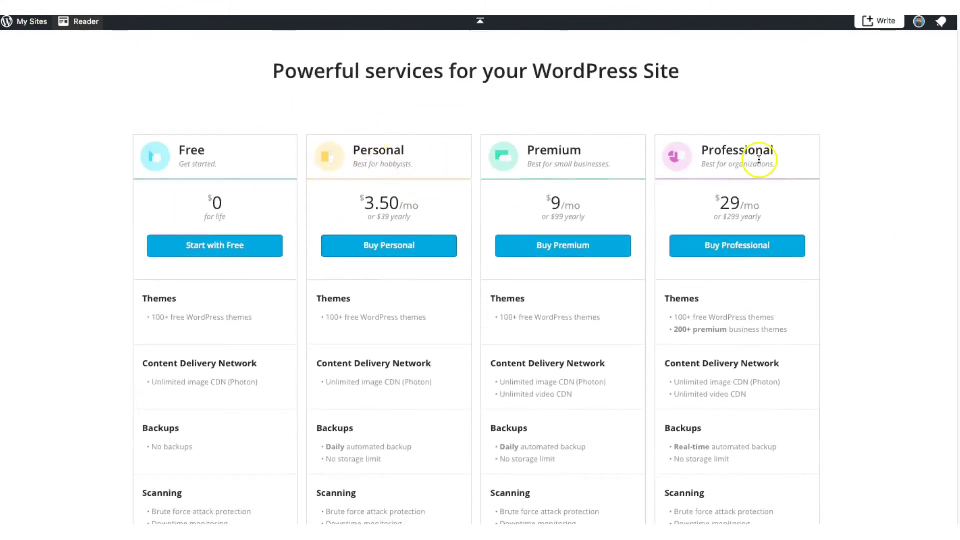
- Highlight the Personal plan's 'No storage limit' and 'Daily automated backup' lines in the comparison
{"action": "scroll", "coordinate": [536, 215], "scroll_direction": "down", "scroll_amount": 1}
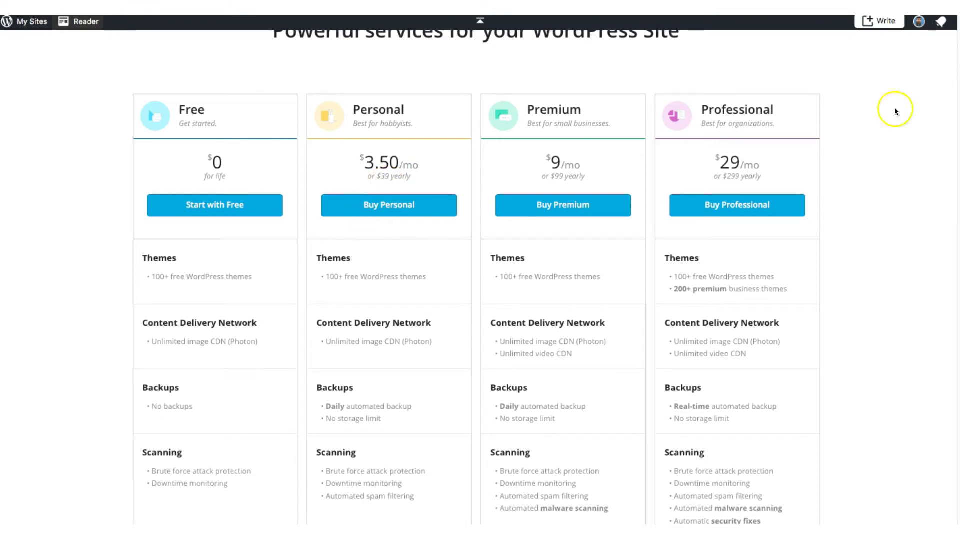
{"action": "scroll", "coordinate": [896, 107], "scroll_direction": "down", "scroll_amount": 2}
{"action": "scroll", "coordinate": [480, 270], "scroll_direction": "down", "scroll_amount": 5}
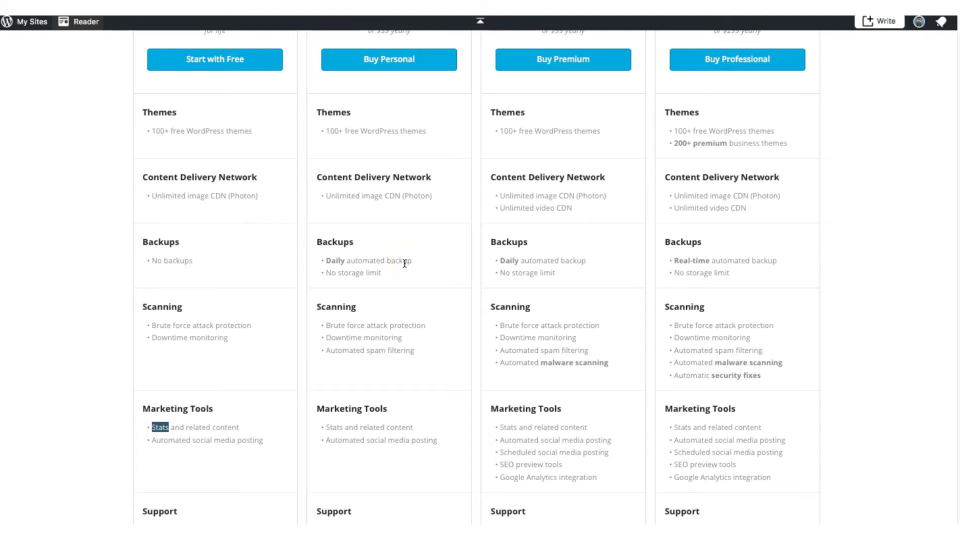
{"action": "triple_click", "coordinate": [344, 274]}
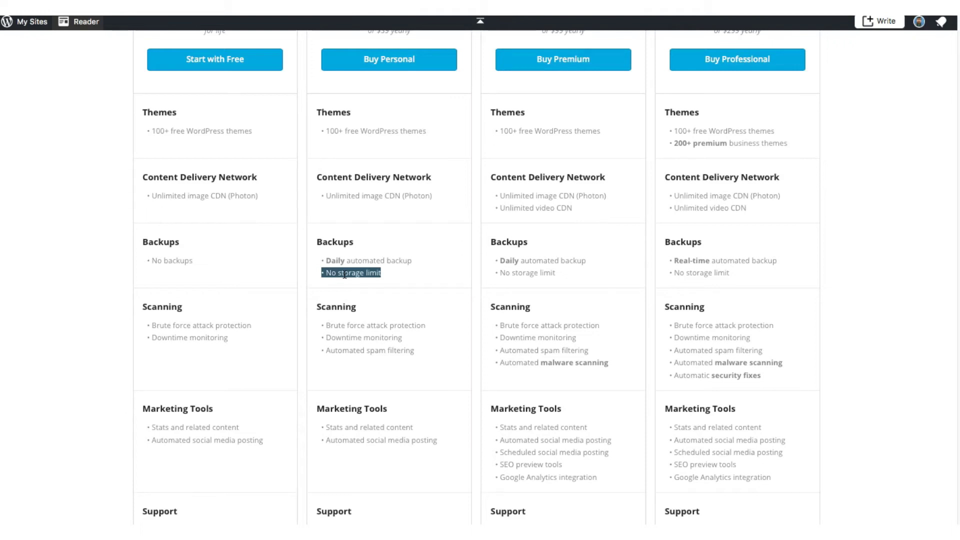
{"action": "triple_click", "coordinate": [356, 260]}
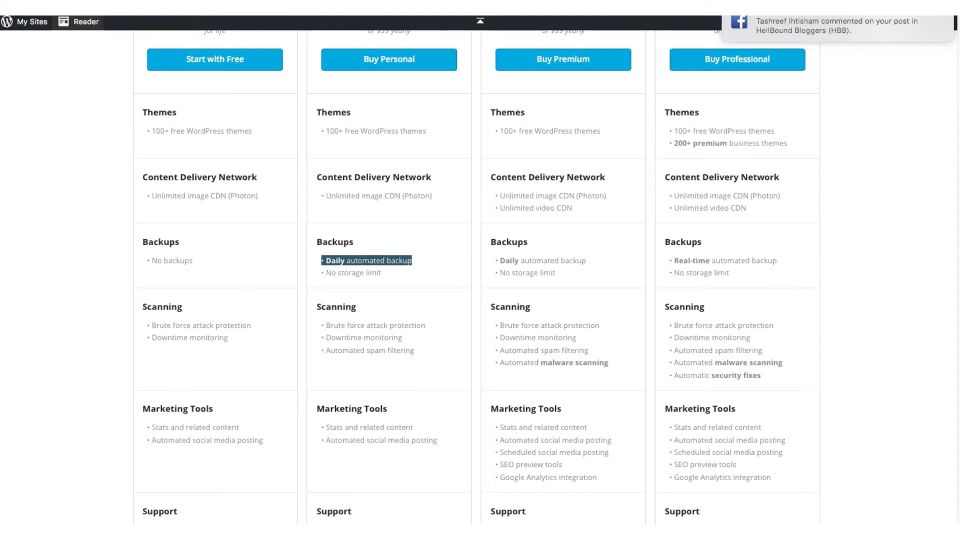
{"action": "scroll", "coordinate": [477, 278], "scroll_direction": "up", "scroll_amount": 3}
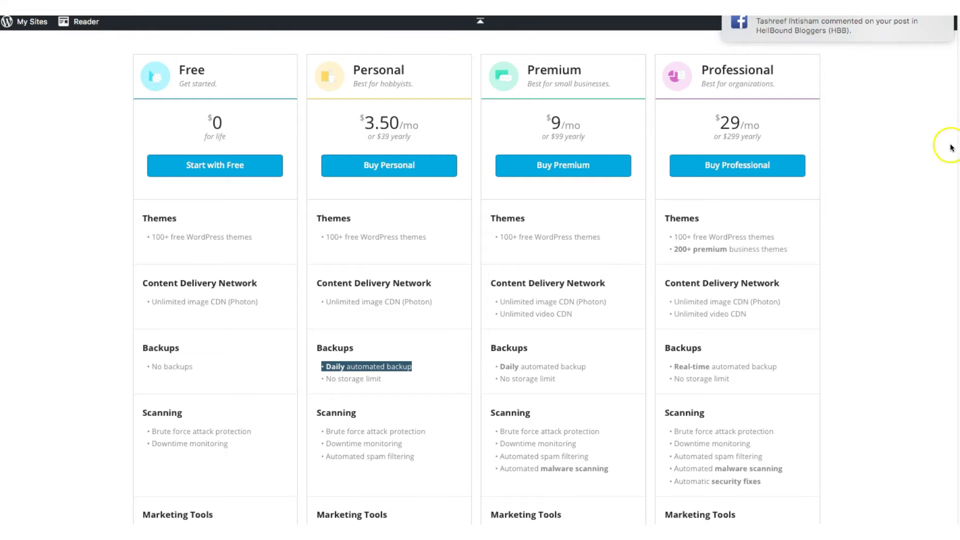
{"action": "scroll", "coordinate": [949, 146], "scroll_direction": "down", "scroll_amount": 3}
{"action": "scroll", "coordinate": [626, 302], "scroll_direction": "down", "scroll_amount": 2}
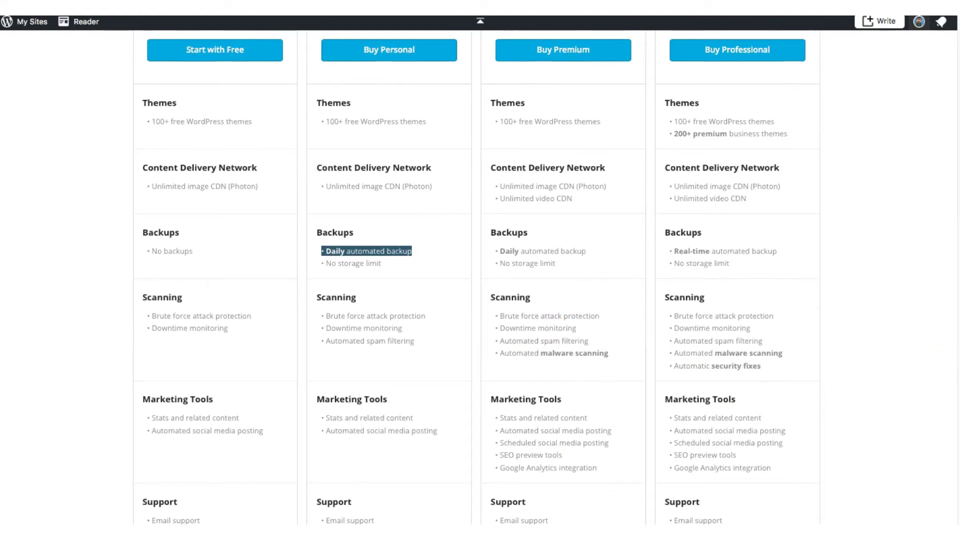
{"action": "scroll", "coordinate": [900, 265], "scroll_direction": "up", "scroll_amount": 3}
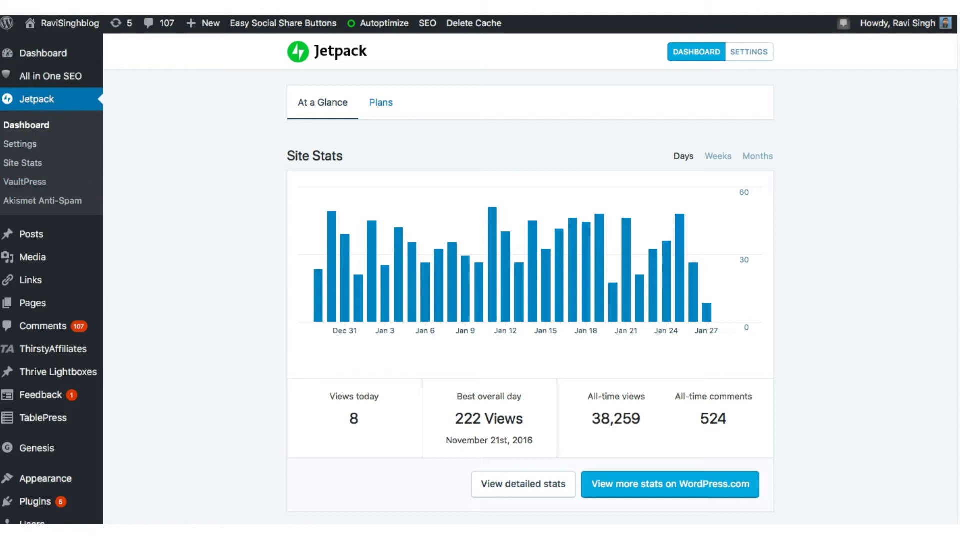
{"action": "left_click", "coordinate": [23, 126]}
{"action": "scroll", "coordinate": [531, 280], "scroll_direction": "down", "scroll_amount": 2}
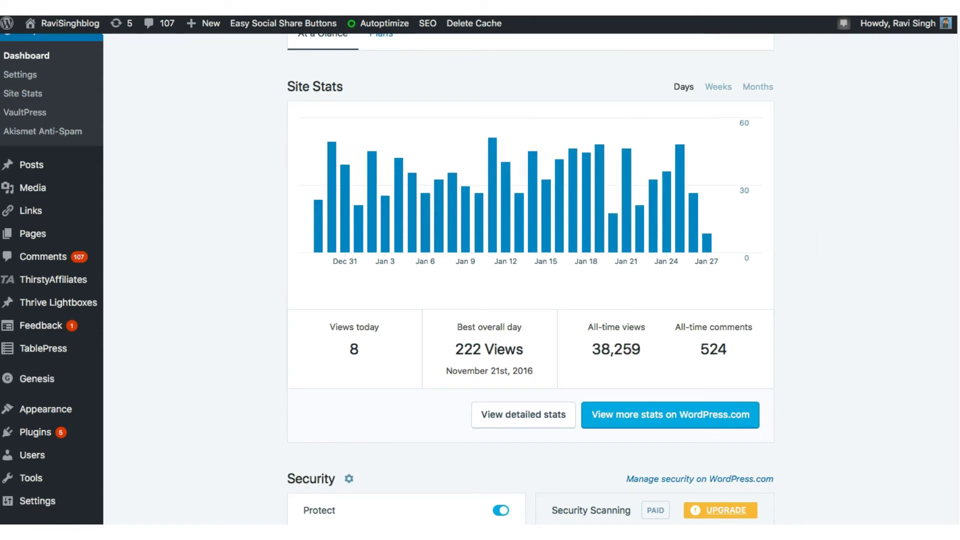
{"action": "scroll", "coordinate": [530, 280], "scroll_direction": "down", "scroll_amount": 6}
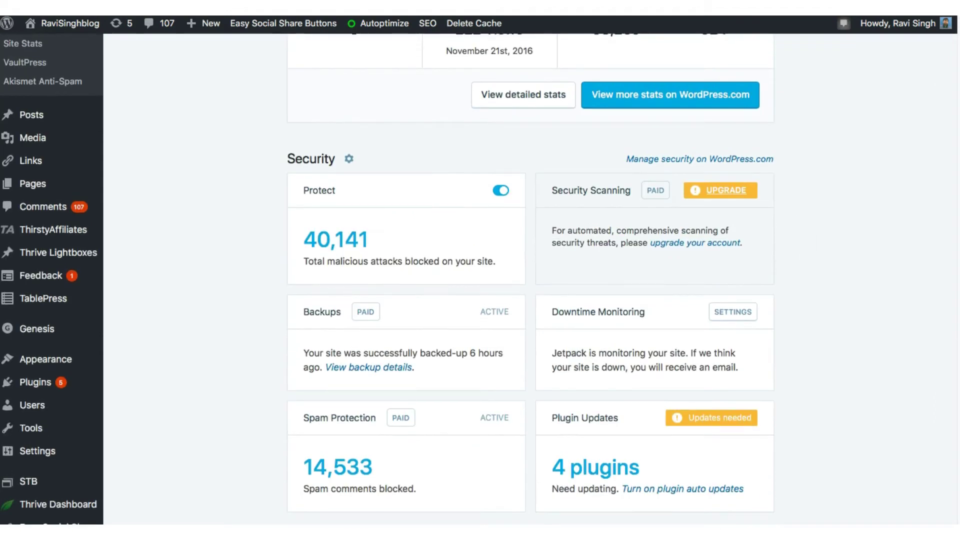
{"action": "scroll", "coordinate": [387, 279], "scroll_direction": "down", "scroll_amount": 1}
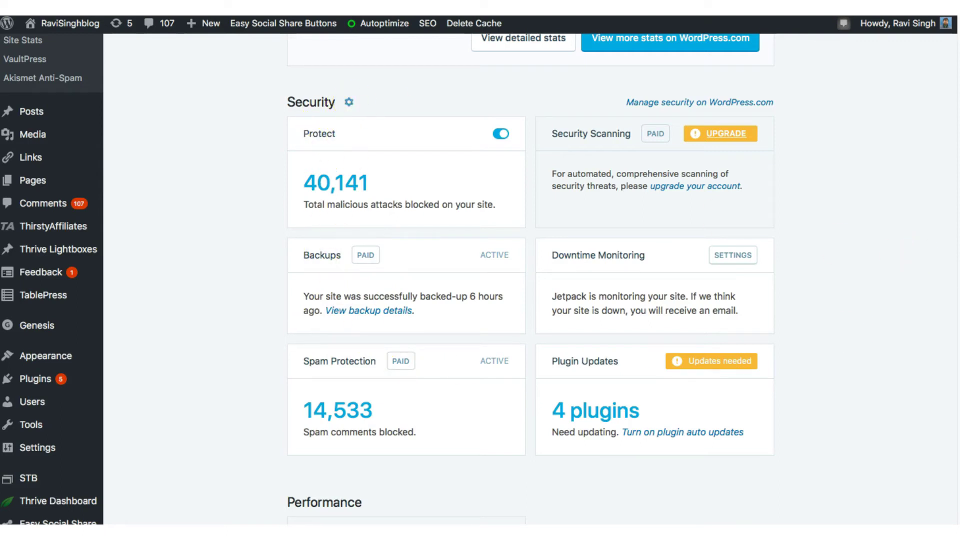
{"action": "scroll", "coordinate": [530, 280], "scroll_direction": "up", "scroll_amount": 5}
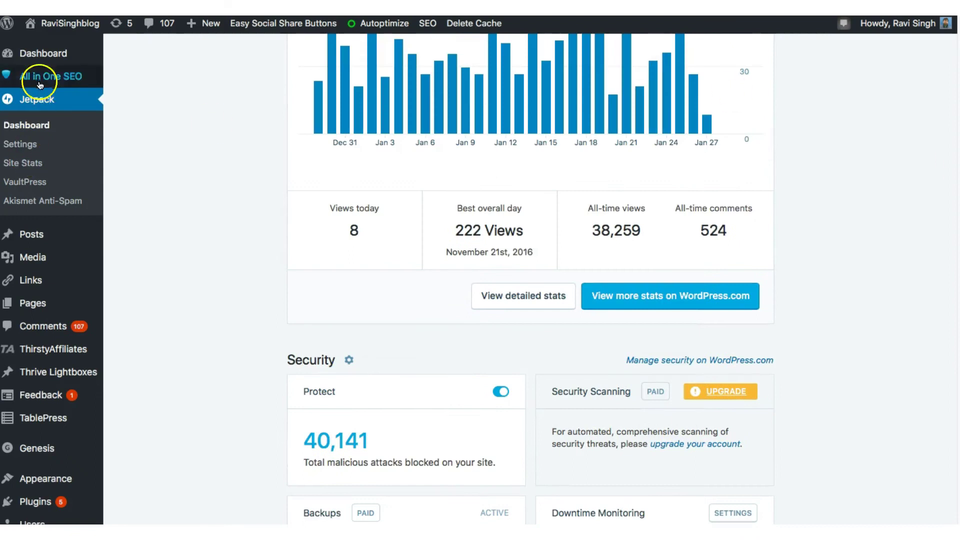
- Open the VaultPress backup summary and highlight the Plugins, 640 comments and 148 posts totals
{"action": "left_click", "coordinate": [24, 183]}
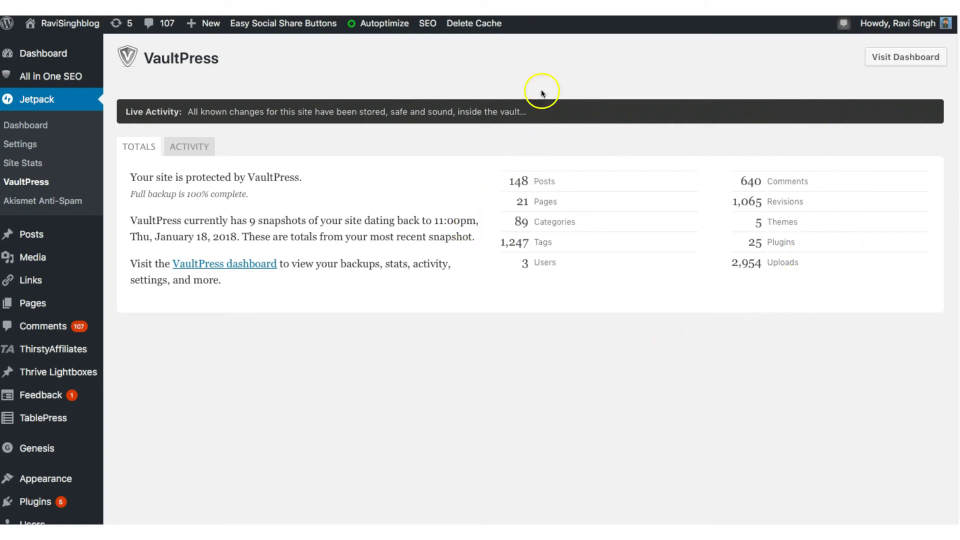
{"action": "triple_click", "coordinate": [781, 241]}
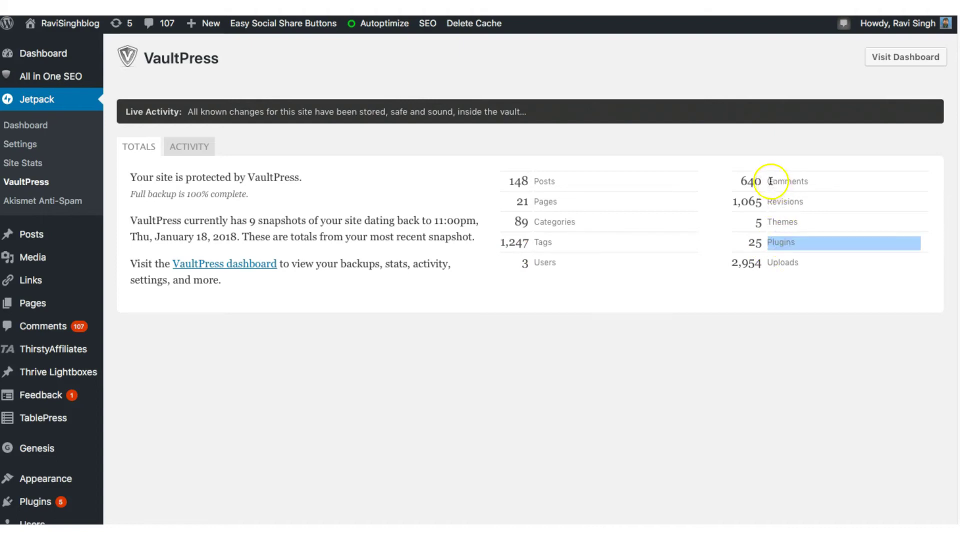
{"action": "left_click_drag", "start_coordinate": [764, 181], "coordinate": [744, 181]}
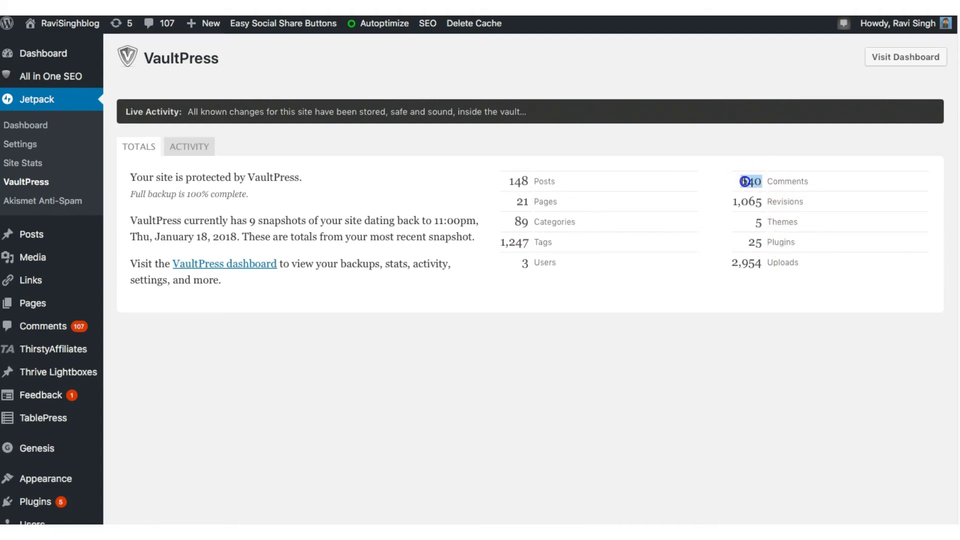
{"action": "double_click", "coordinate": [515, 181]}
- Review the recent VaultPress activity, return to the totals, and open the full VaultPress dashboard
{"action": "left_click", "coordinate": [181, 144]}
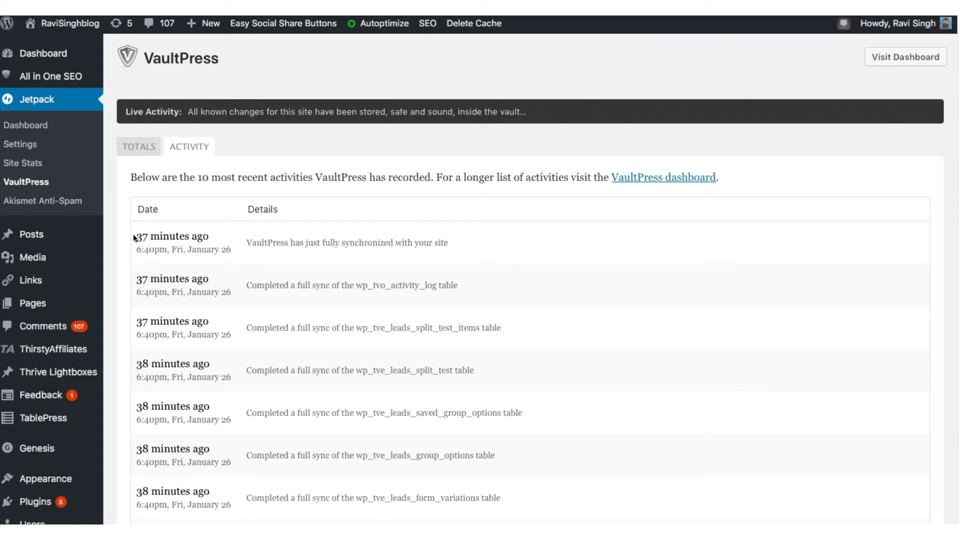
{"action": "left_click", "coordinate": [321, 308]}
{"action": "left_click", "coordinate": [134, 145]}
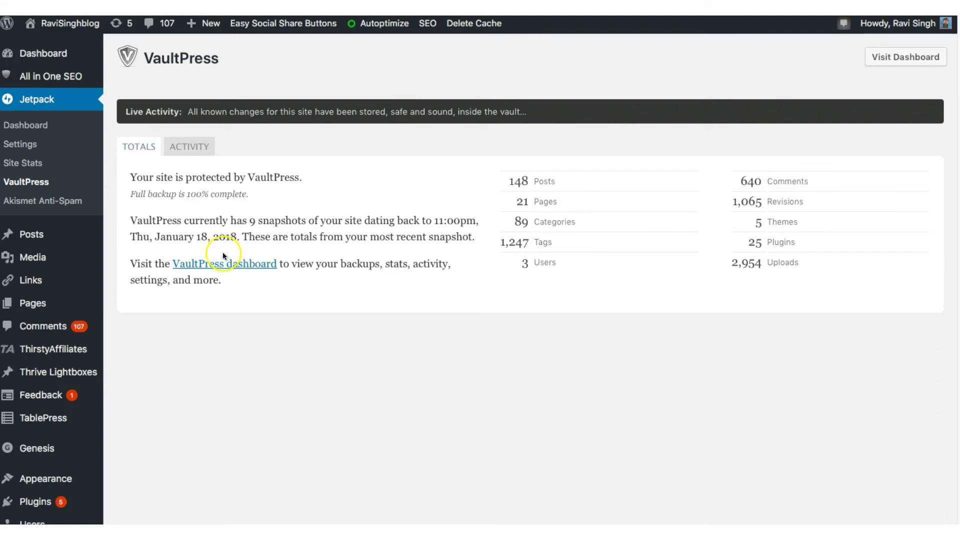
{"action": "left_click", "coordinate": [224, 263]}
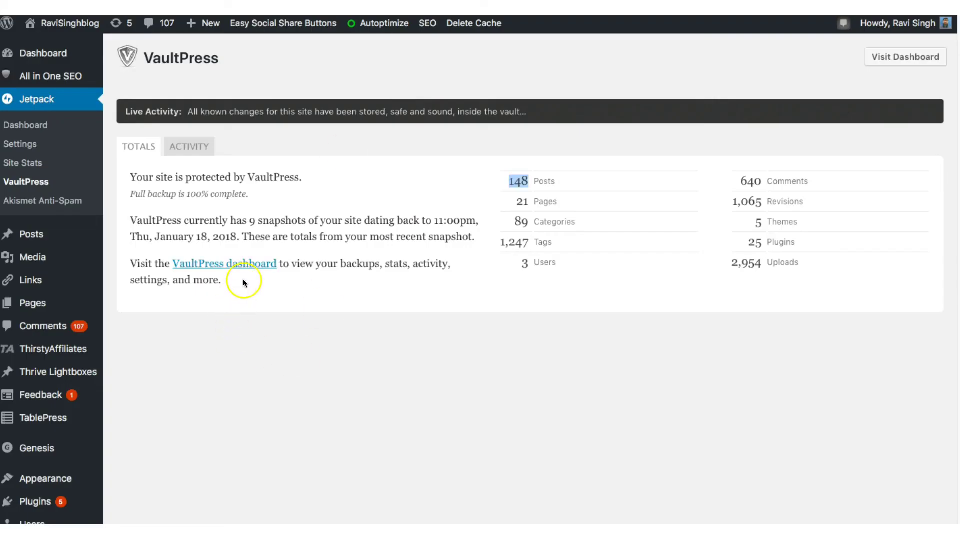
- Switch to the VaultPress site dashboard and open the site's Activity Log
{"action": "left_click", "coordinate": [472, 17]}
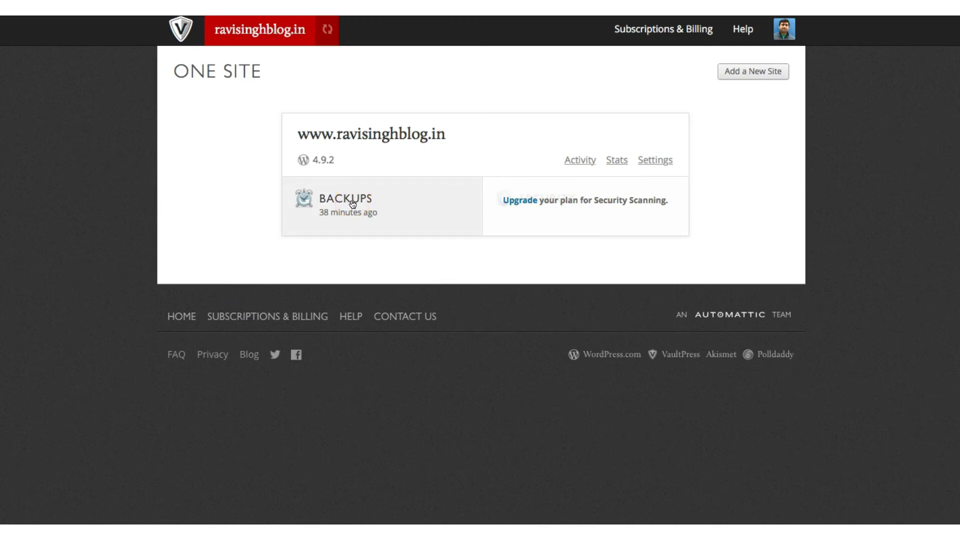
{"action": "left_click", "coordinate": [581, 161]}
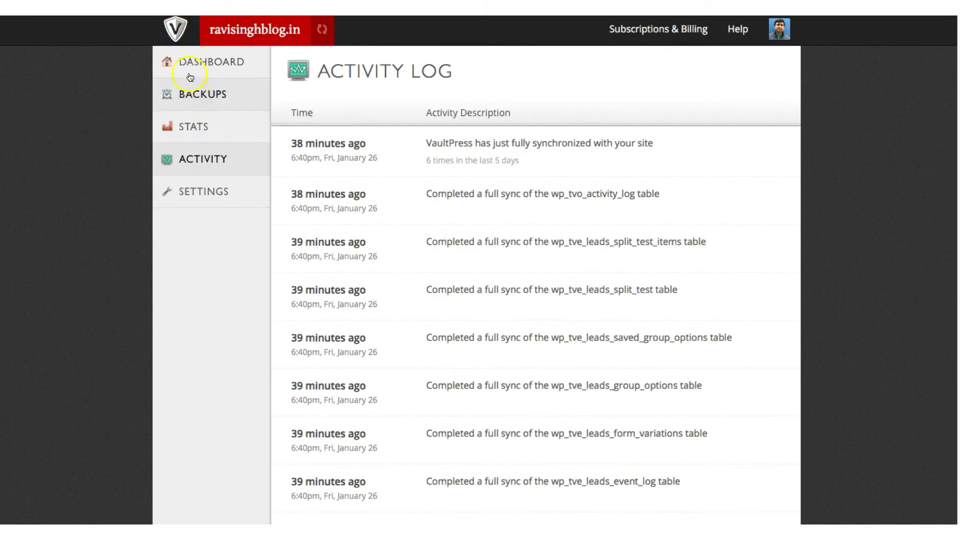
- Open the Latest Backups list and scroll down to the Jan 26 (6:40 pm) backup
{"action": "left_click", "coordinate": [199, 90]}
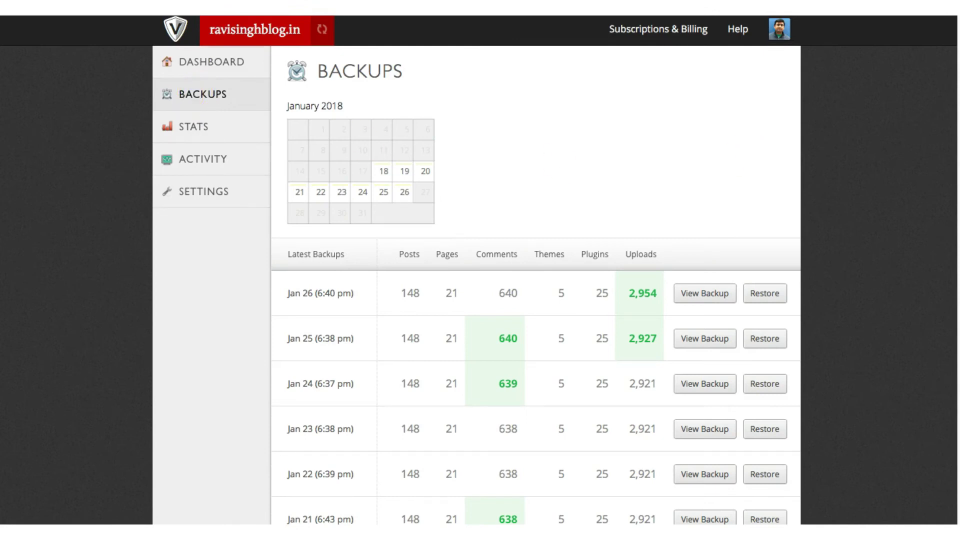
{"action": "scroll", "coordinate": [535, 280], "scroll_direction": "down", "scroll_amount": 3}
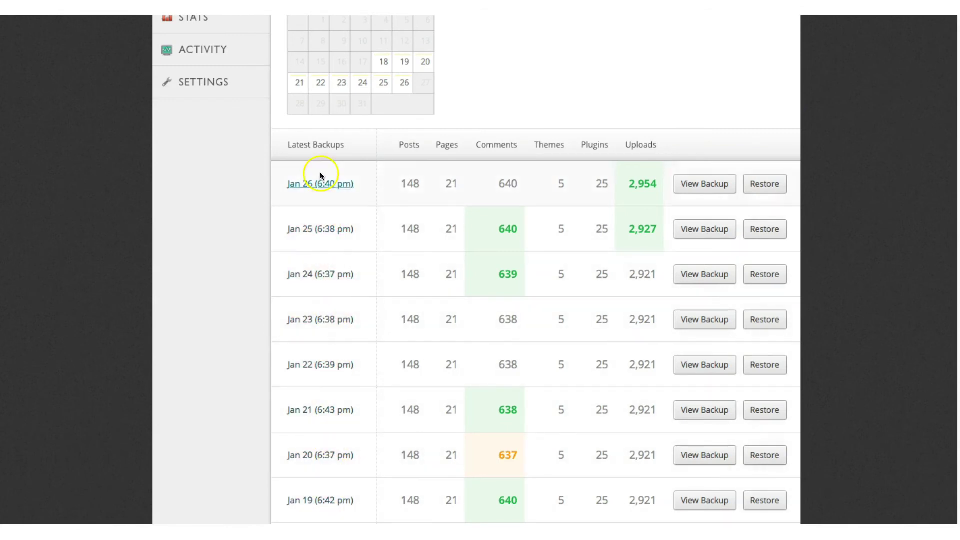
{"action": "mouse_move", "coordinate": [420, 184]}
- Browse the Jan 26 backup's contents, trying to expand the sql folder
{"action": "left_click", "coordinate": [704, 184]}
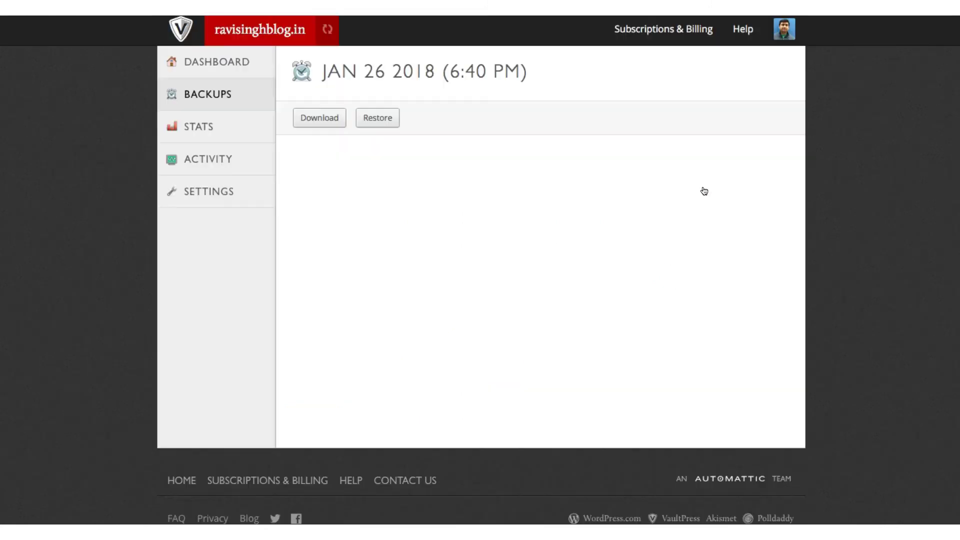
{"action": "left_click", "coordinate": [611, 259]}
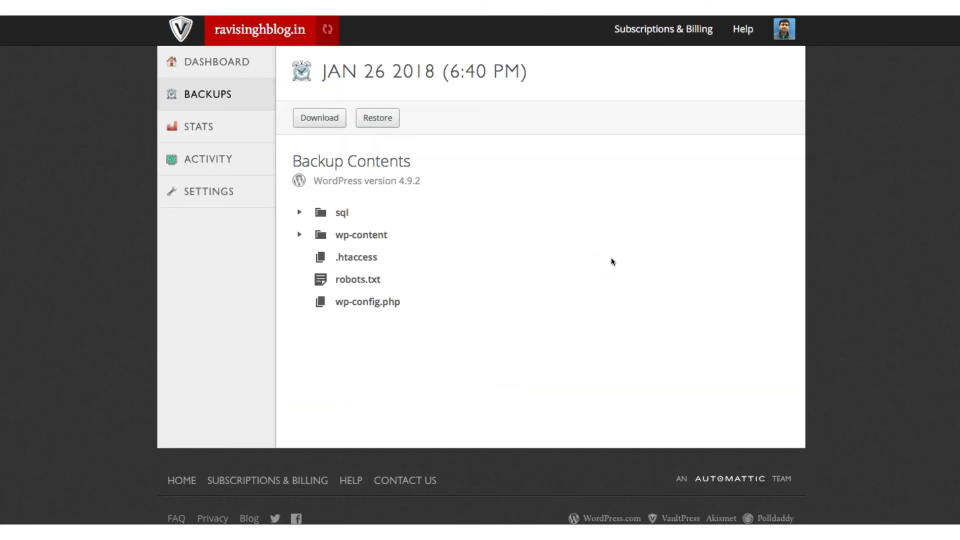
{"action": "left_click", "coordinate": [298, 212]}
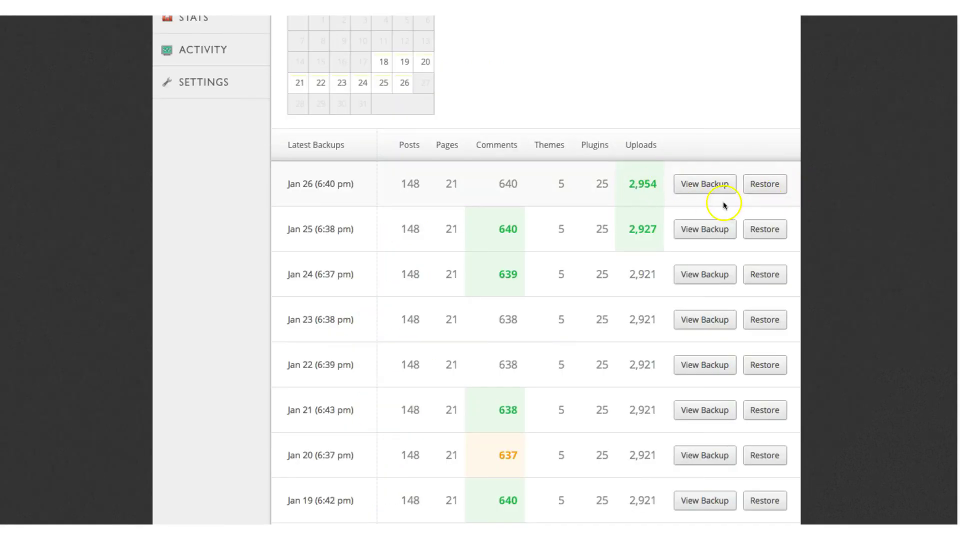
- Display the restore options for the Jan 26 backup, then dismiss them
{"action": "left_click", "coordinate": [773, 190]}
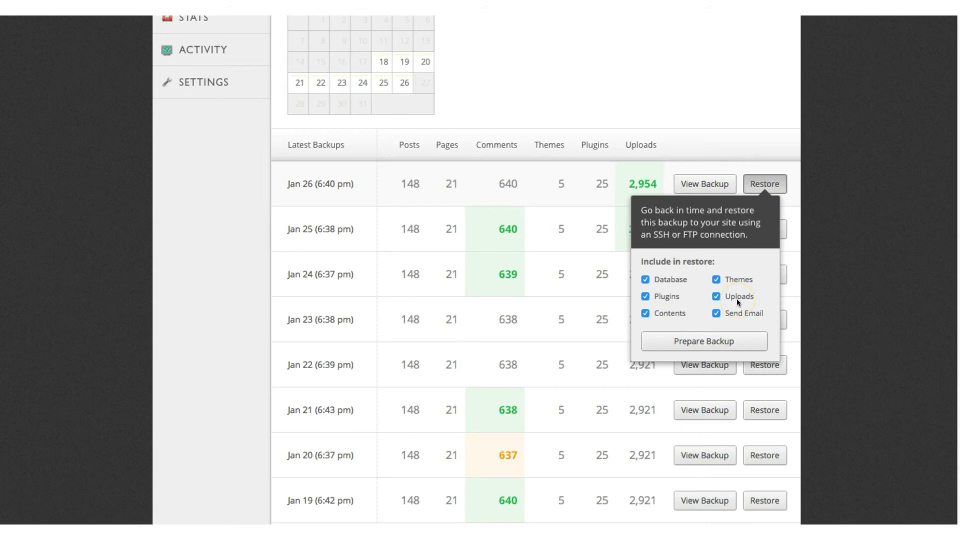
{"action": "left_click", "coordinate": [867, 231]}
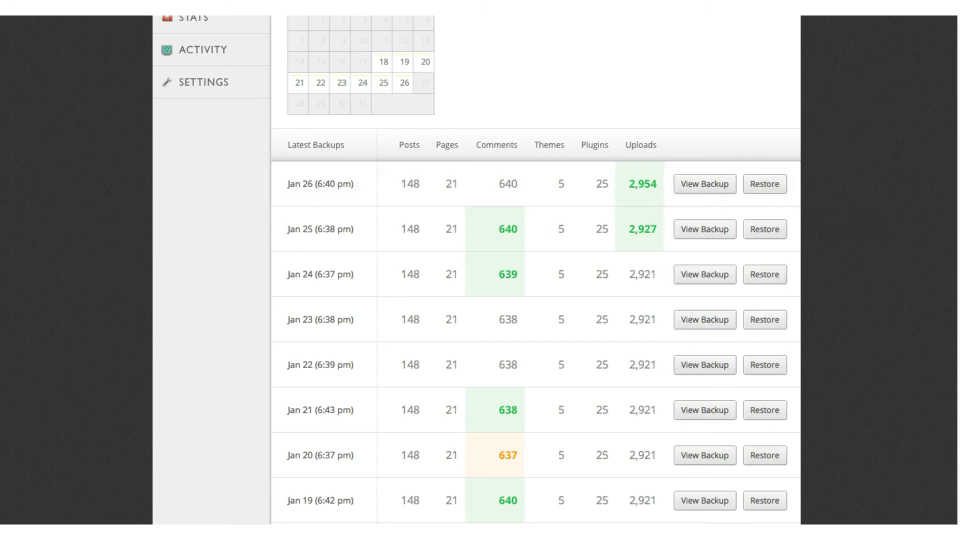
{"action": "scroll", "coordinate": [650, 158], "scroll_direction": "up", "scroll_amount": 3}
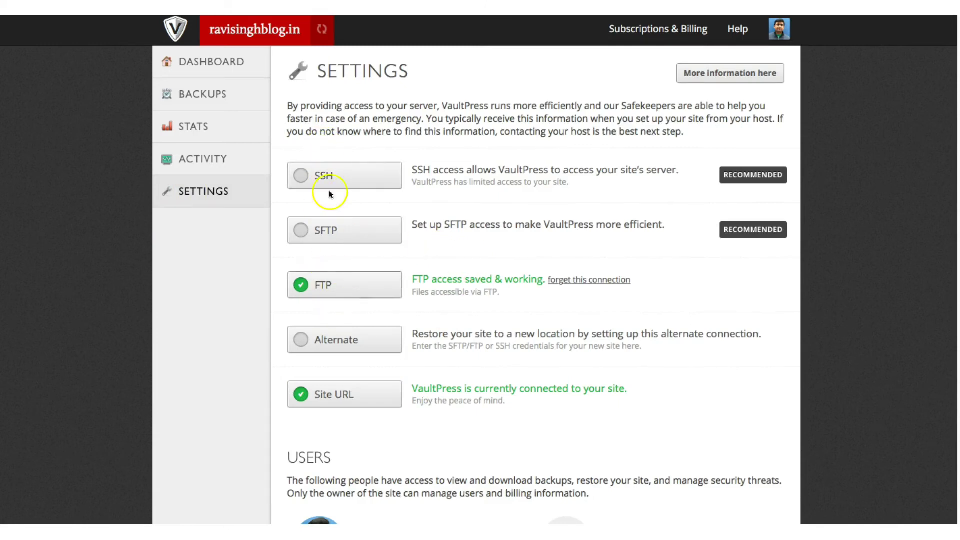
{"action": "left_click", "coordinate": [326, 283]}
{"action": "left_click", "coordinate": [391, 305]}
{"action": "left_click", "coordinate": [311, 278]}
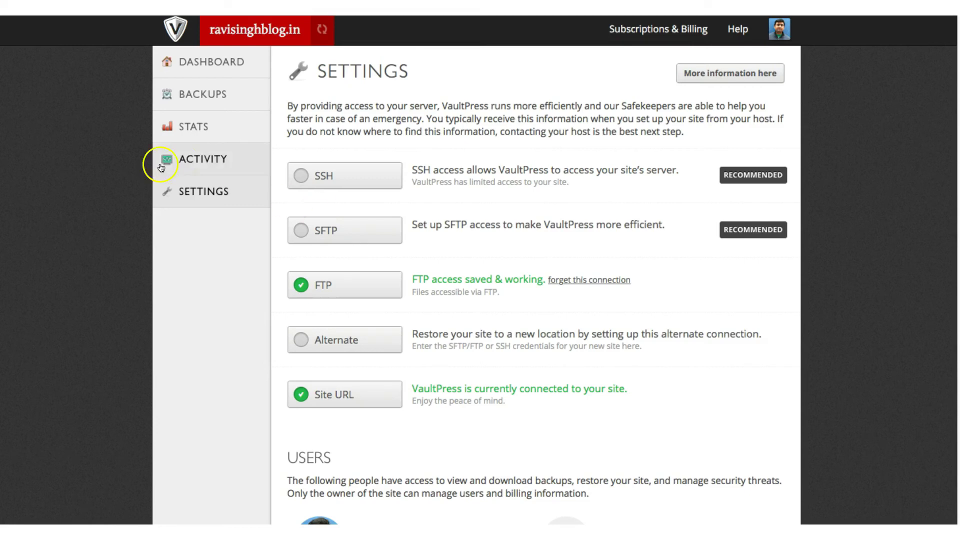
- Open VaultPress Stats and show the Vital Signs chart's vitality details for Jan 19
{"action": "left_click", "coordinate": [203, 129]}
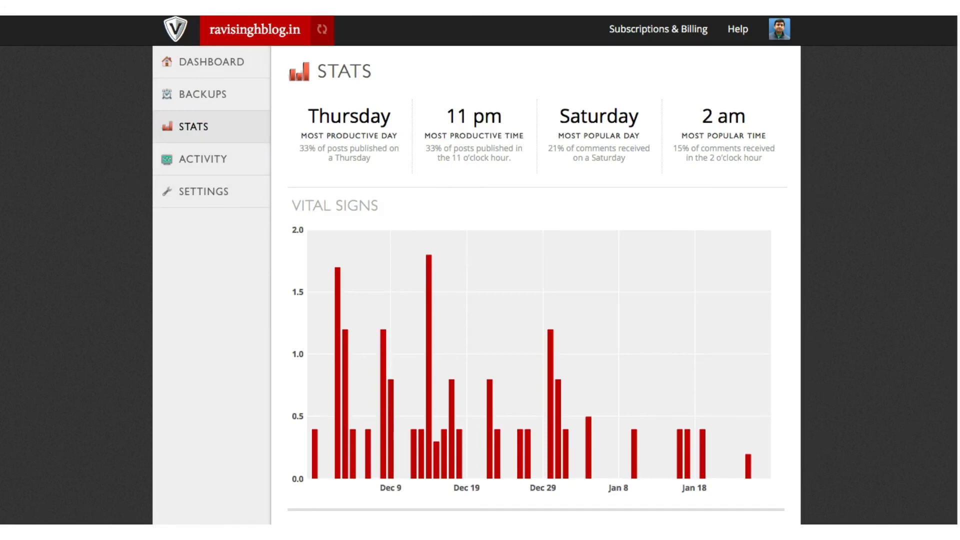
{"action": "scroll", "coordinate": [479, 270], "scroll_direction": "down", "scroll_amount": 1}
{"action": "scroll", "coordinate": [478, 270], "scroll_direction": "up", "scroll_amount": 1}
{"action": "scroll", "coordinate": [478, 270], "scroll_direction": "down", "scroll_amount": 3}
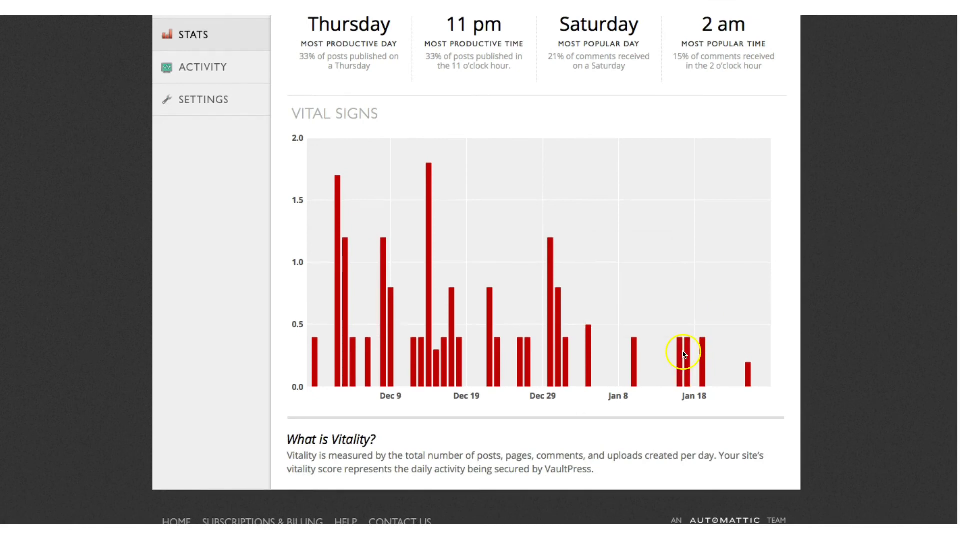
{"action": "mouse_move", "coordinate": [688, 354]}
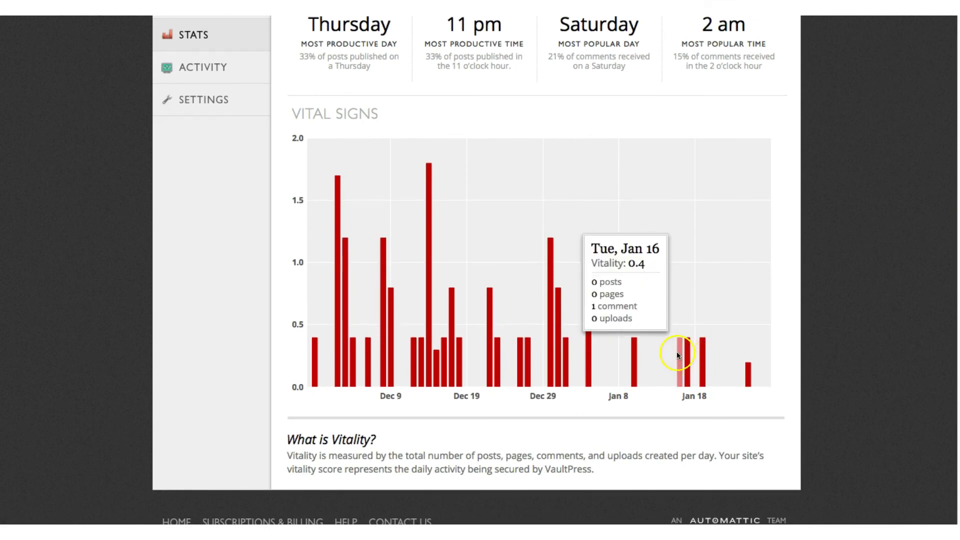
{"action": "mouse_move", "coordinate": [635, 360]}
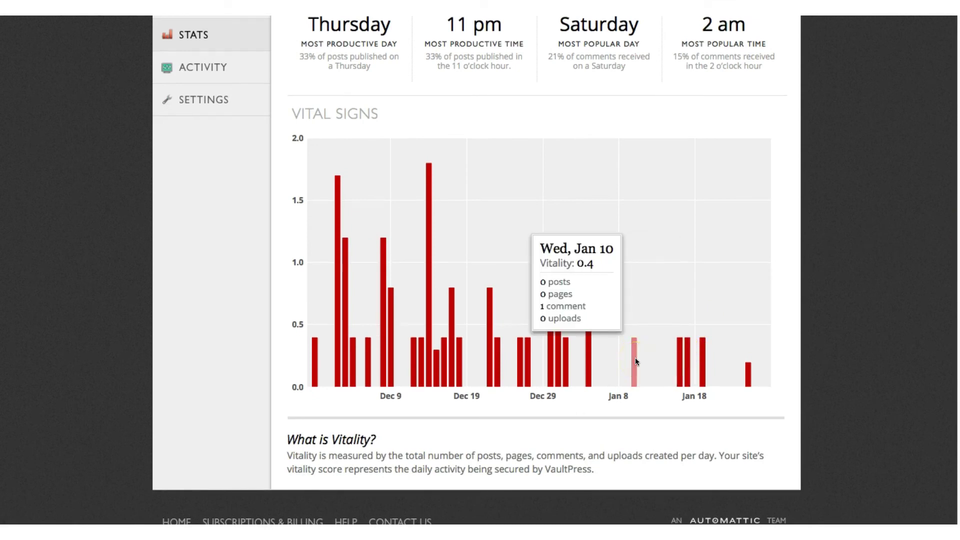
{"action": "left_click", "coordinate": [701, 364]}
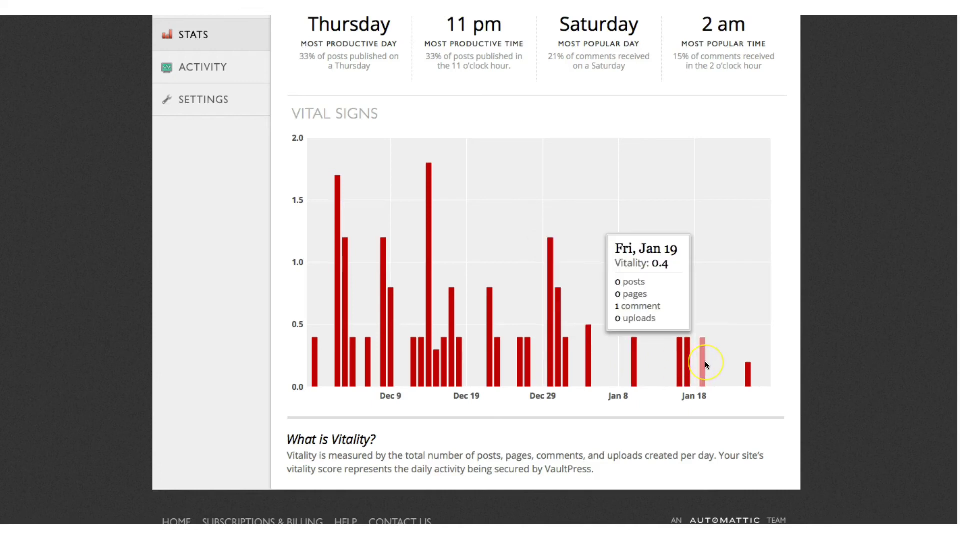